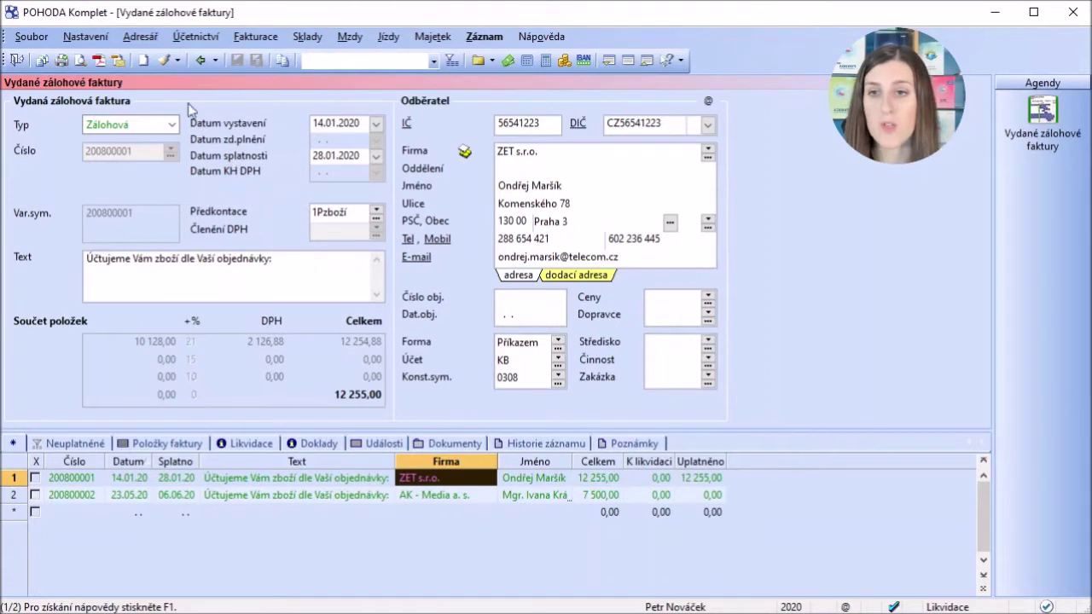
Create a new issued advance invoice with an amount of 3025 at the 0% VAT rate.
click(147, 62)
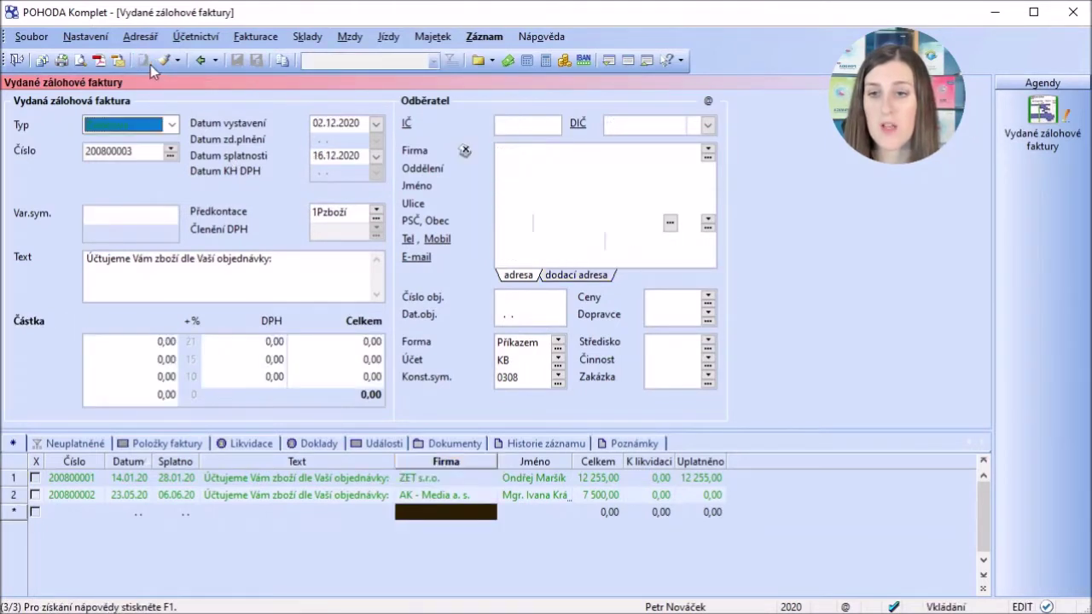
click(149, 396)
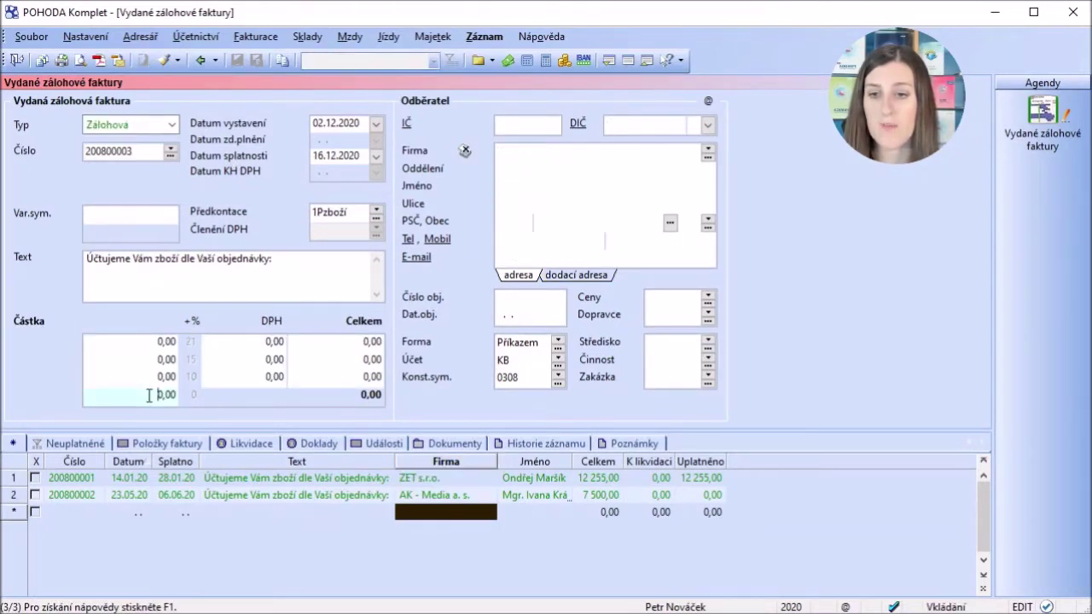
text(3025)
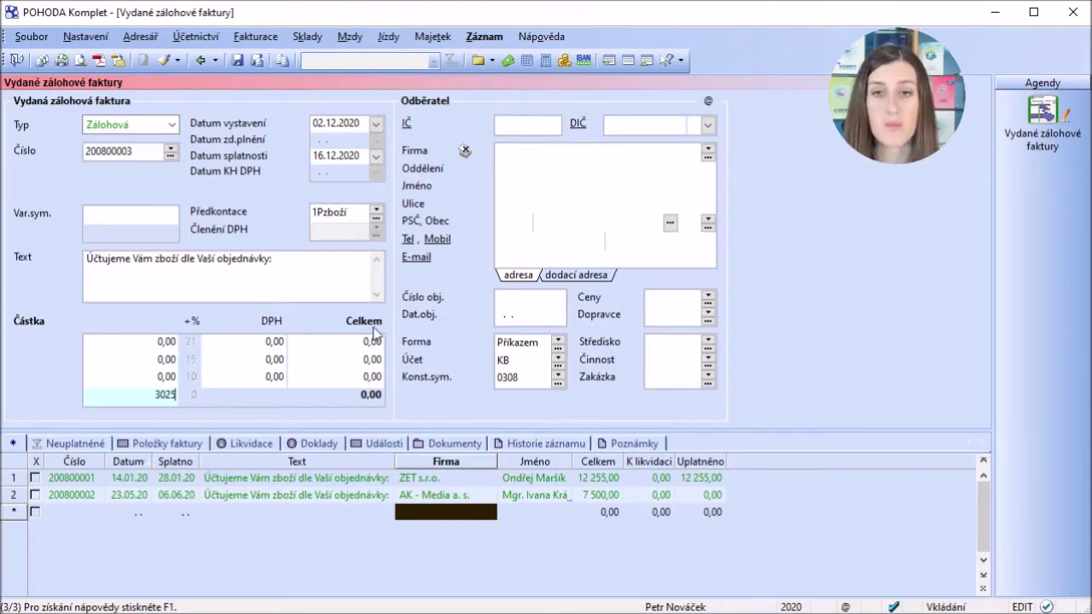
Assign A-STORES s.r.o. as the advance invoice's customer, set the payment form to Hotově and save the record.
click(707, 151)
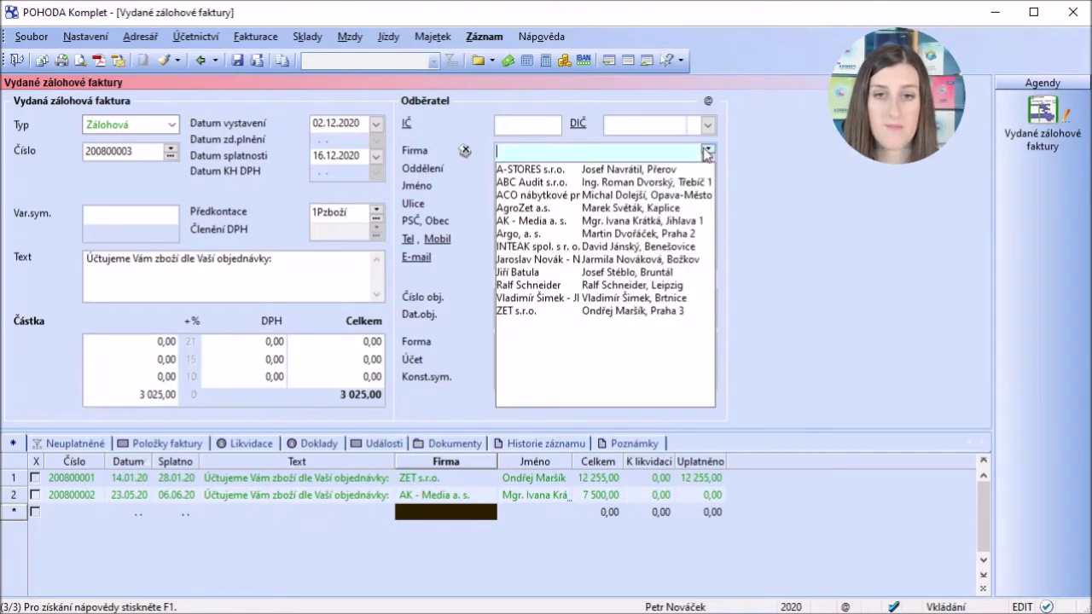
click(673, 159)
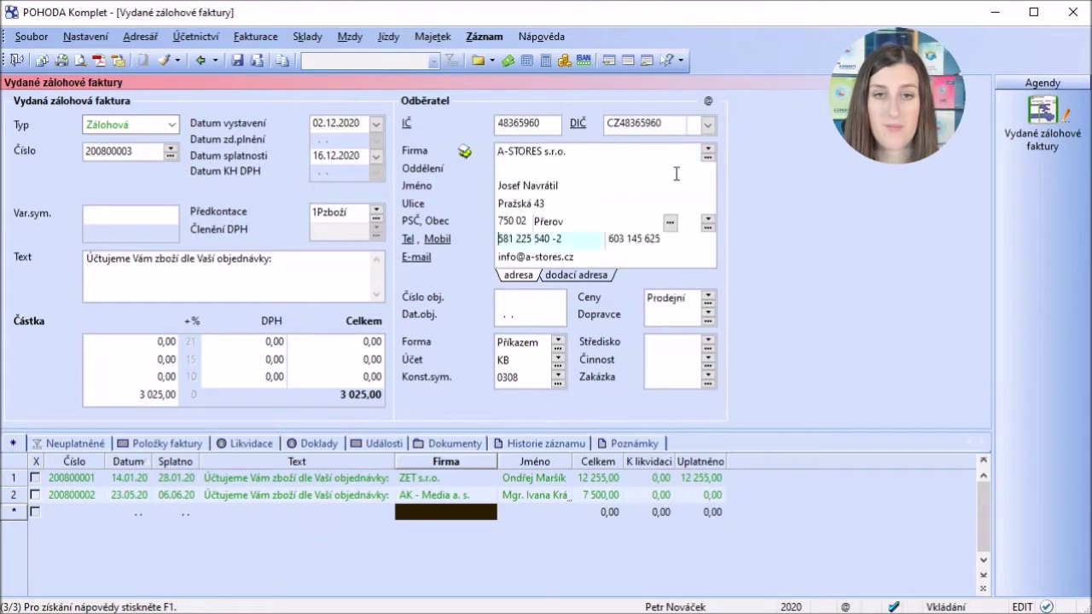
click(557, 340)
click(515, 390)
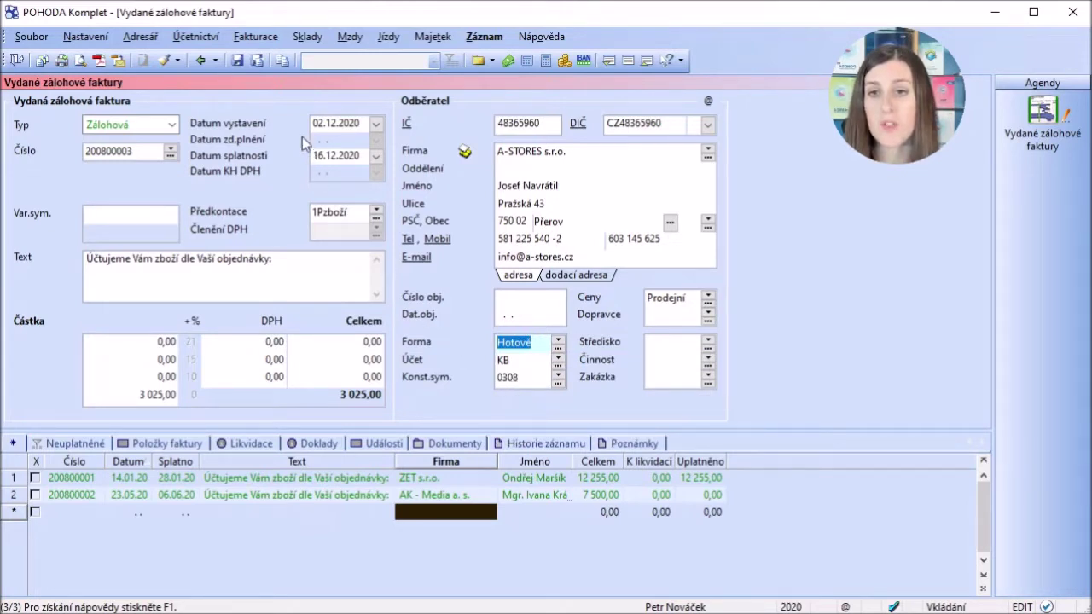
click(237, 62)
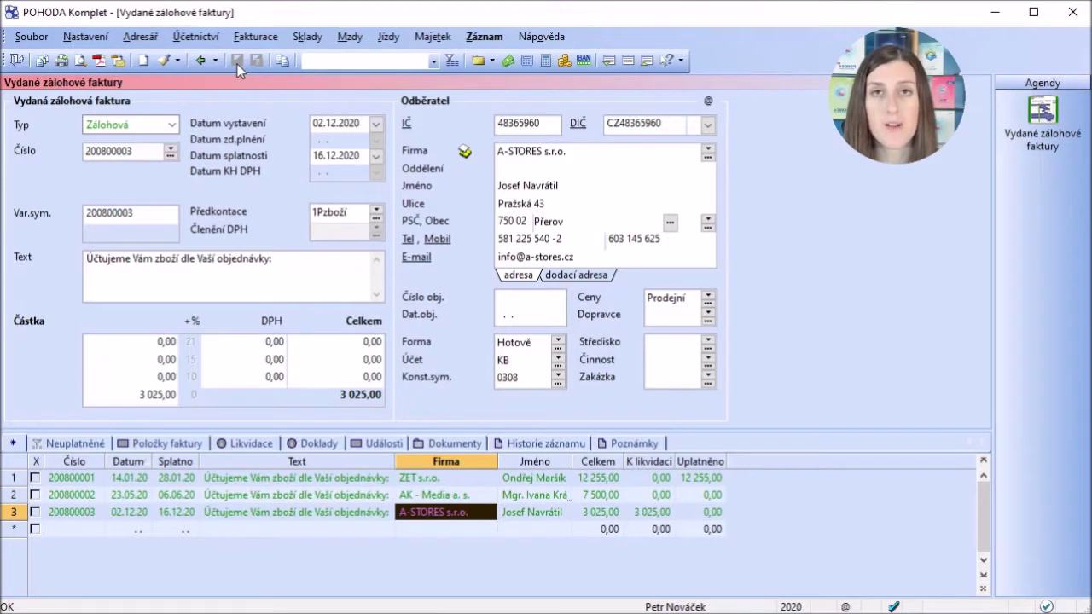
Insert a new Pokladna document as a payment using the variant "likvidace s plným výběrem pohledávky nebo závazku".
click(198, 38)
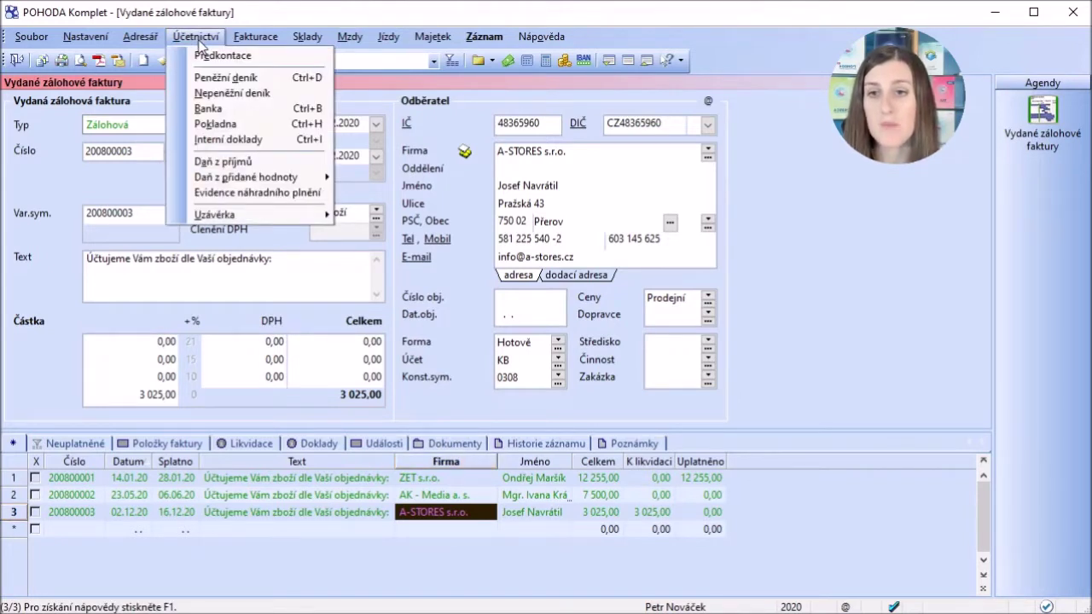
click(215, 126)
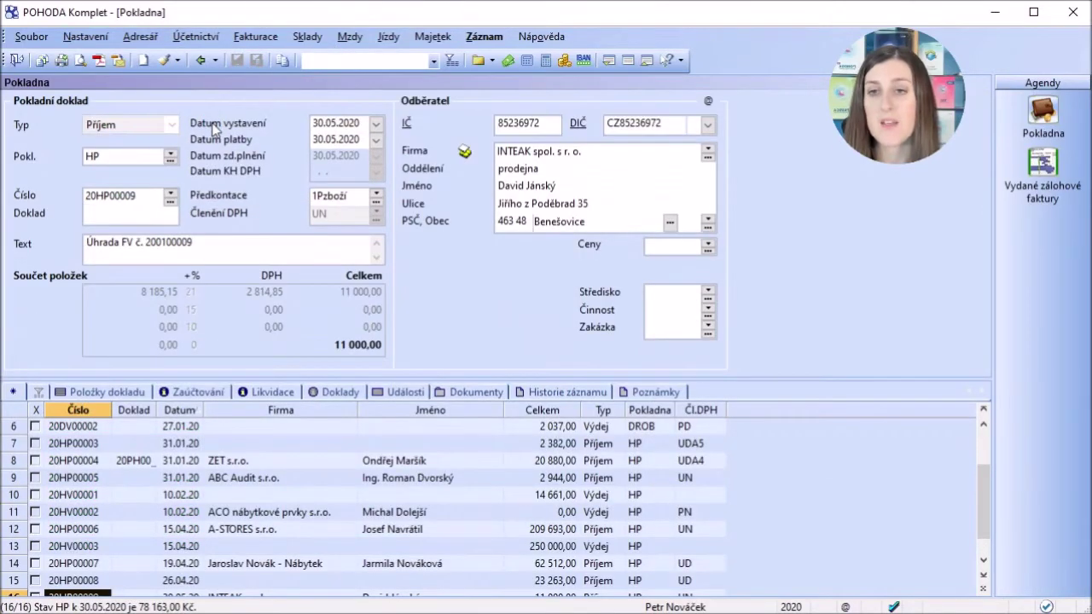
click(149, 64)
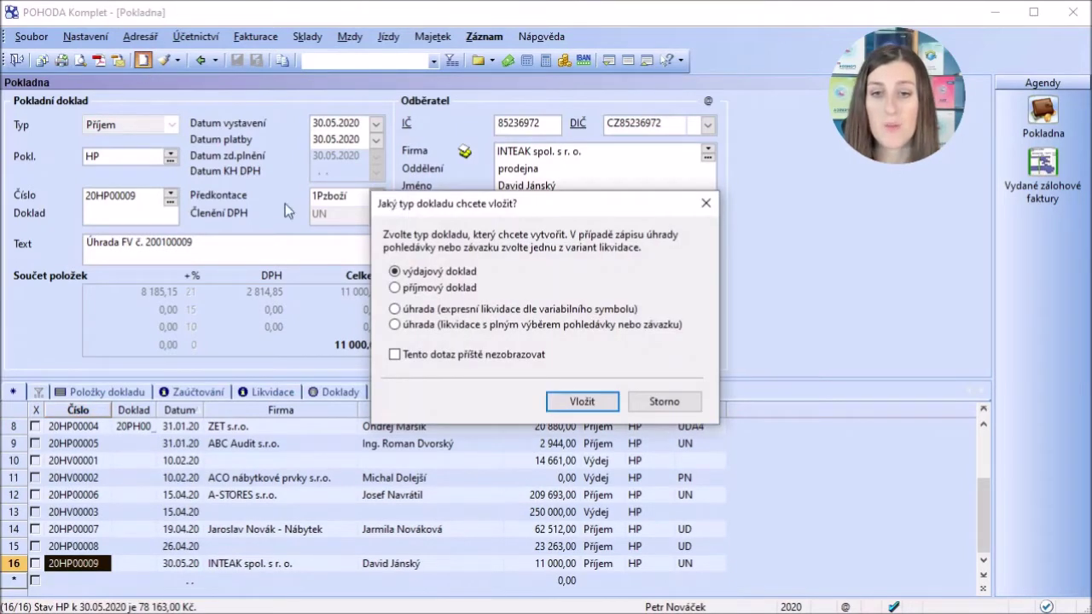
click(395, 325)
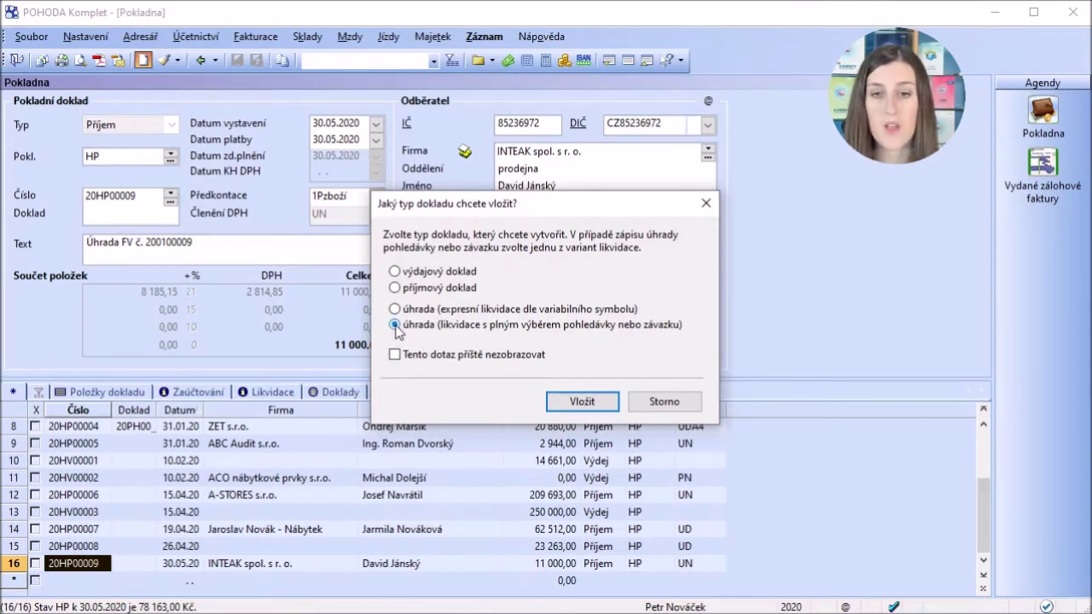
click(570, 404)
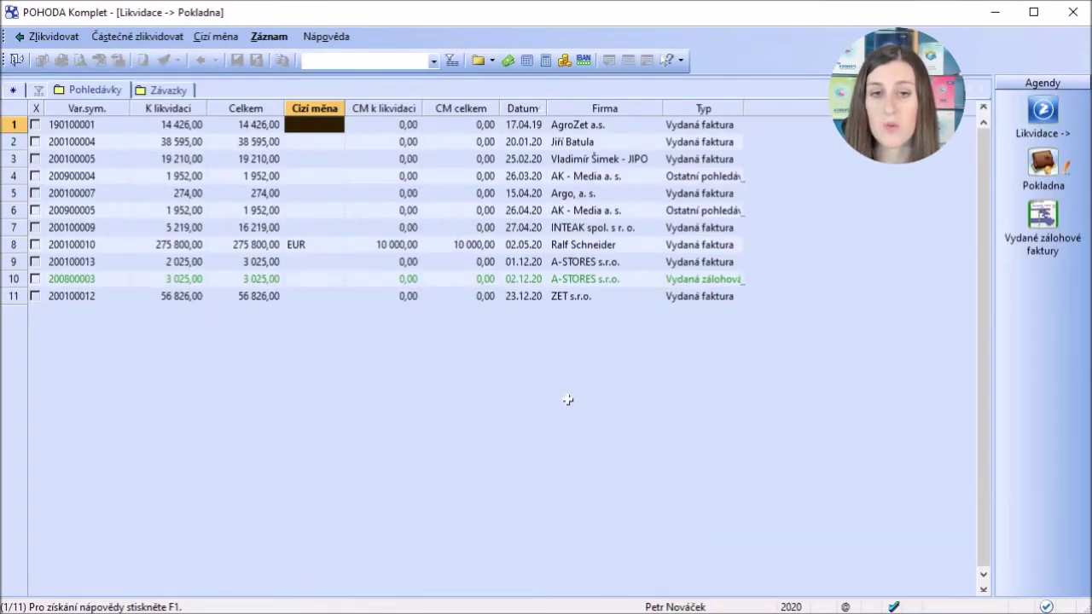
Settle the A-STORES s.r.o. advance invoice dated 02.12.20 in full and save the resulting cash receipt.
click(299, 279)
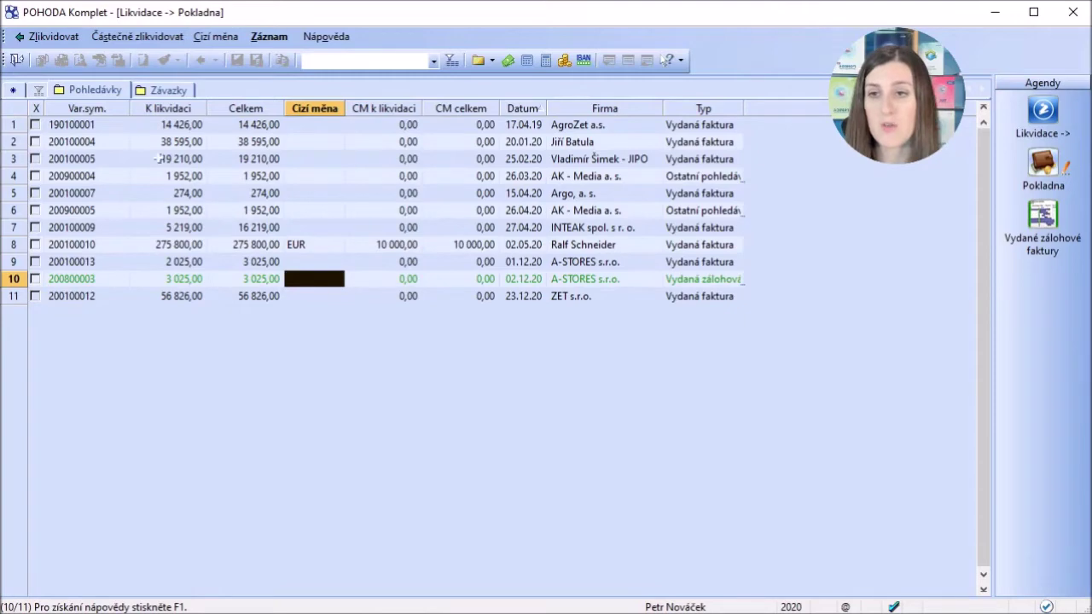
click(53, 36)
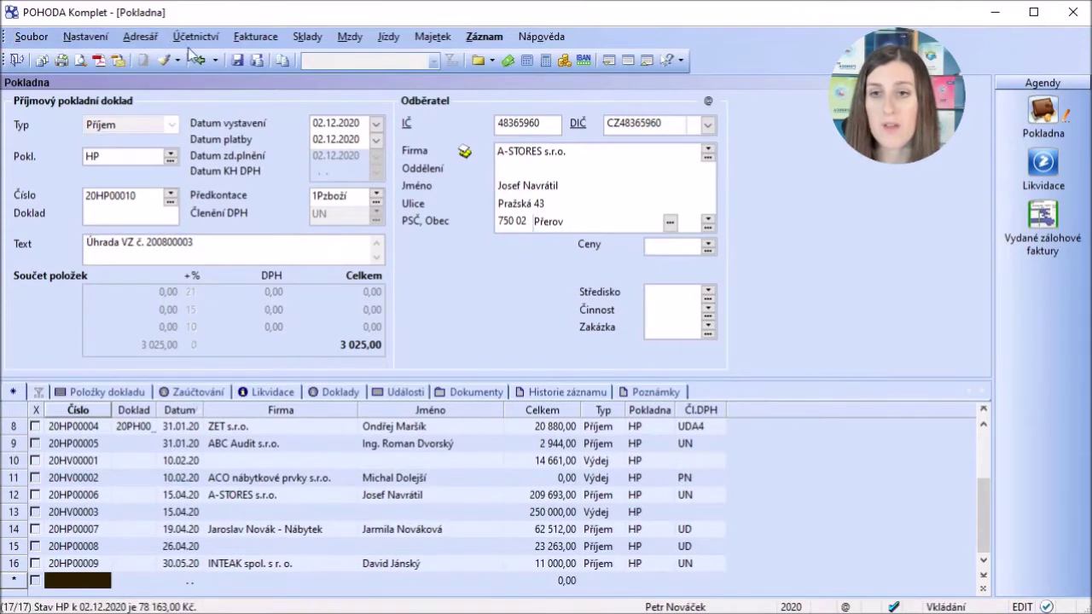
click(236, 62)
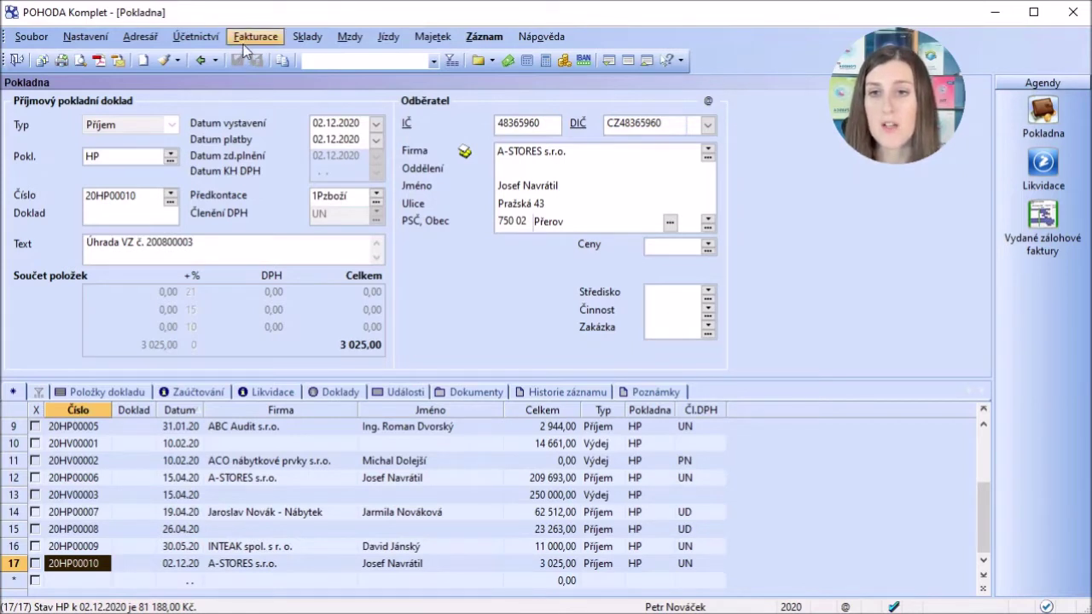
Open the Vydané faktury agenda and create a new issued invoice.
click(245, 41)
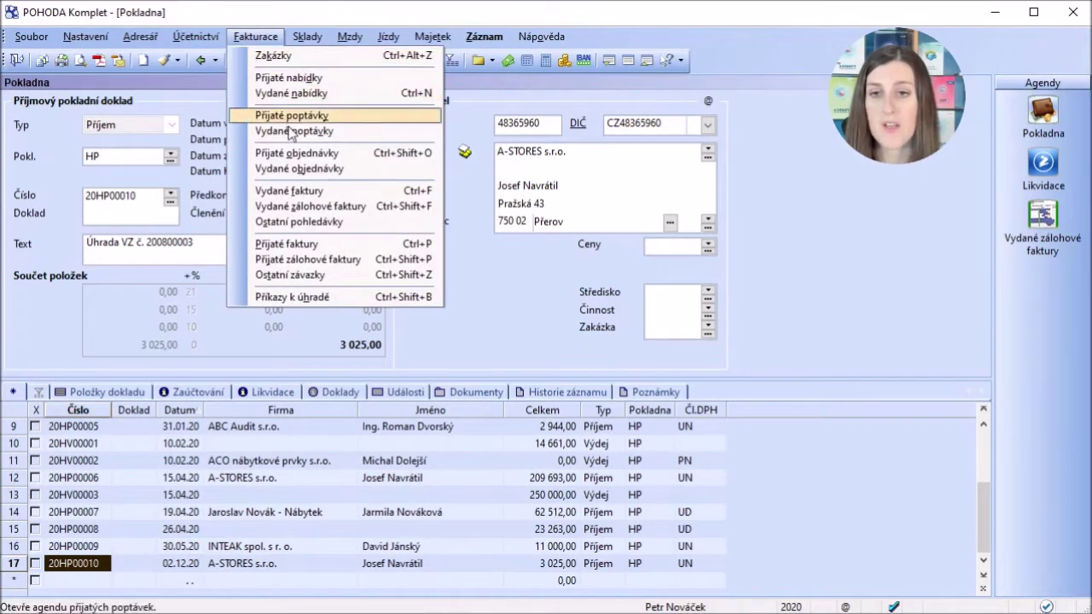
click(305, 191)
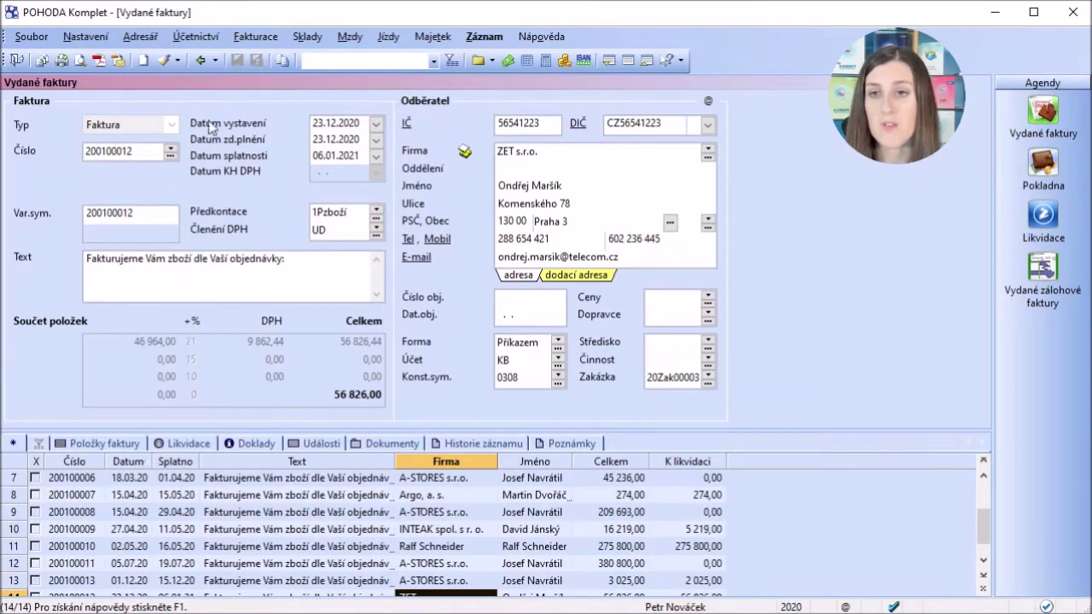
click(150, 63)
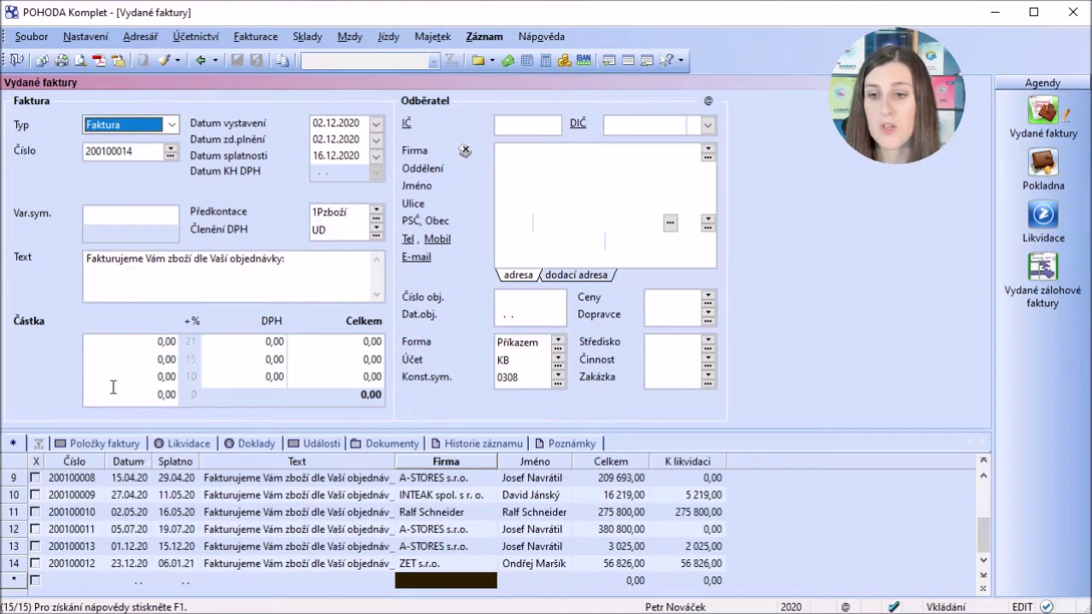
Add the invoice item "Židle" with quantity 1 and a unit price of 2500.
click(110, 442)
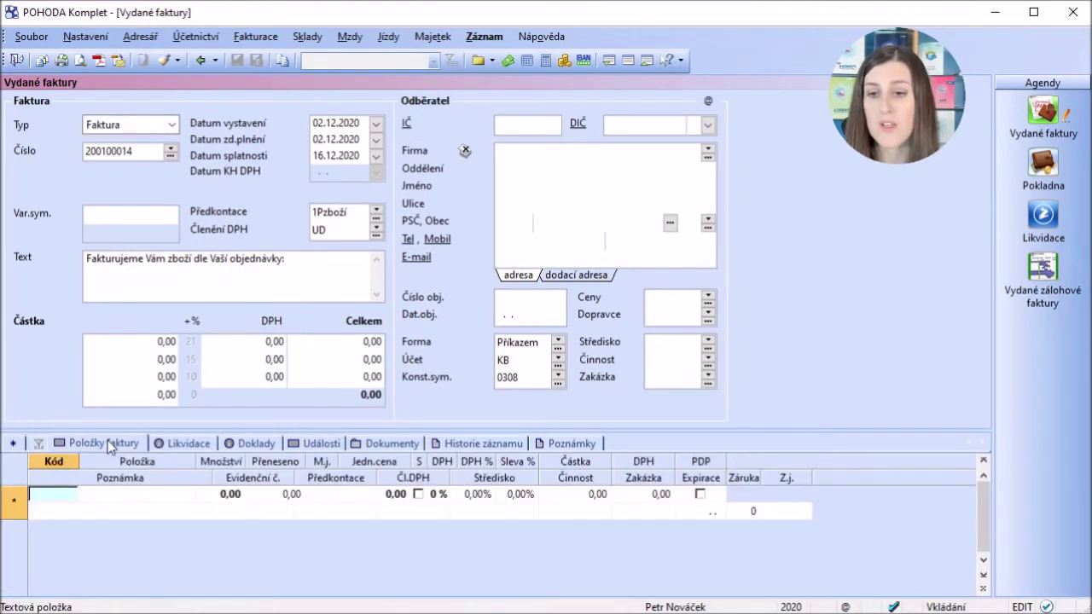
click(106, 494)
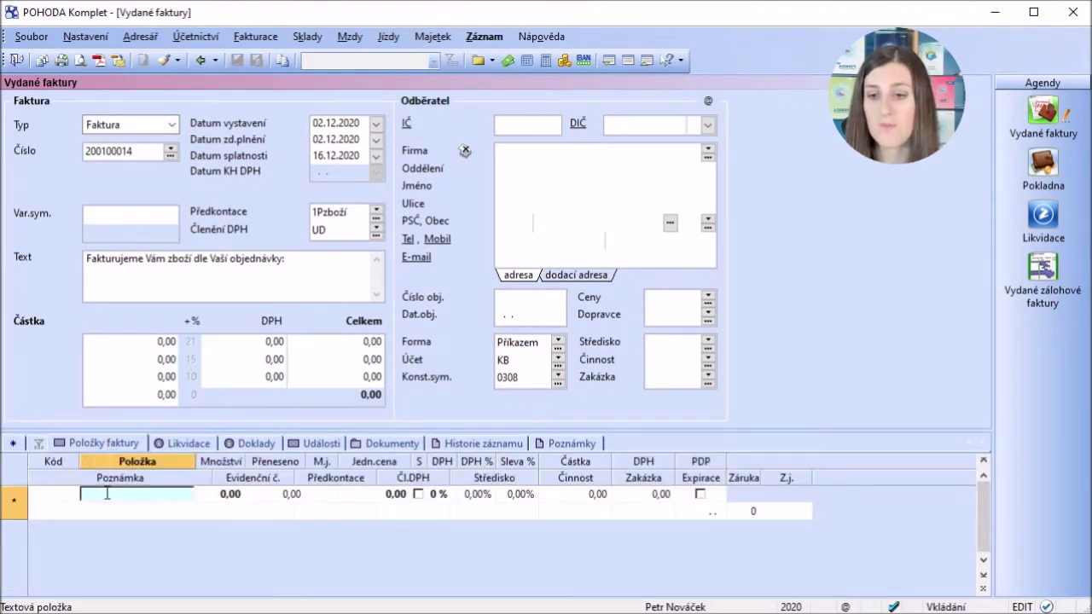
text(Z)
text(idle)
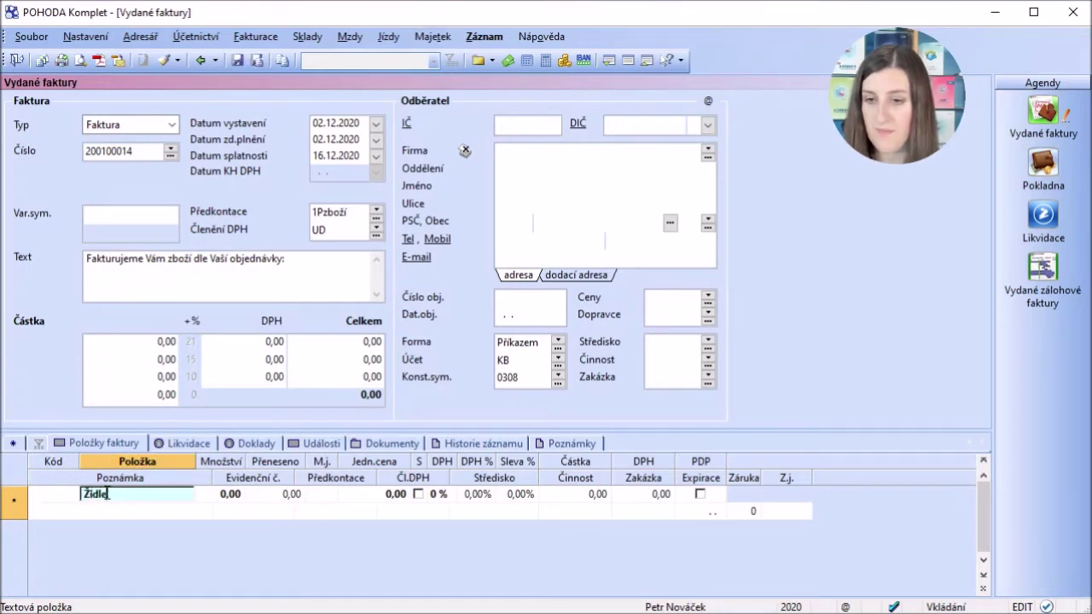
key(Return)
text(1)
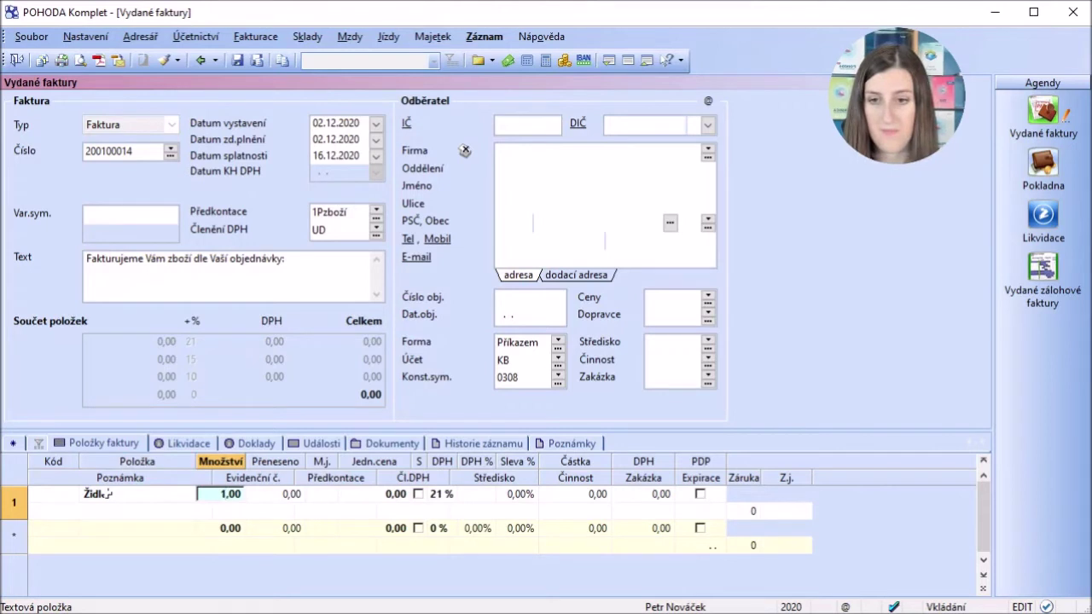
key(Return)
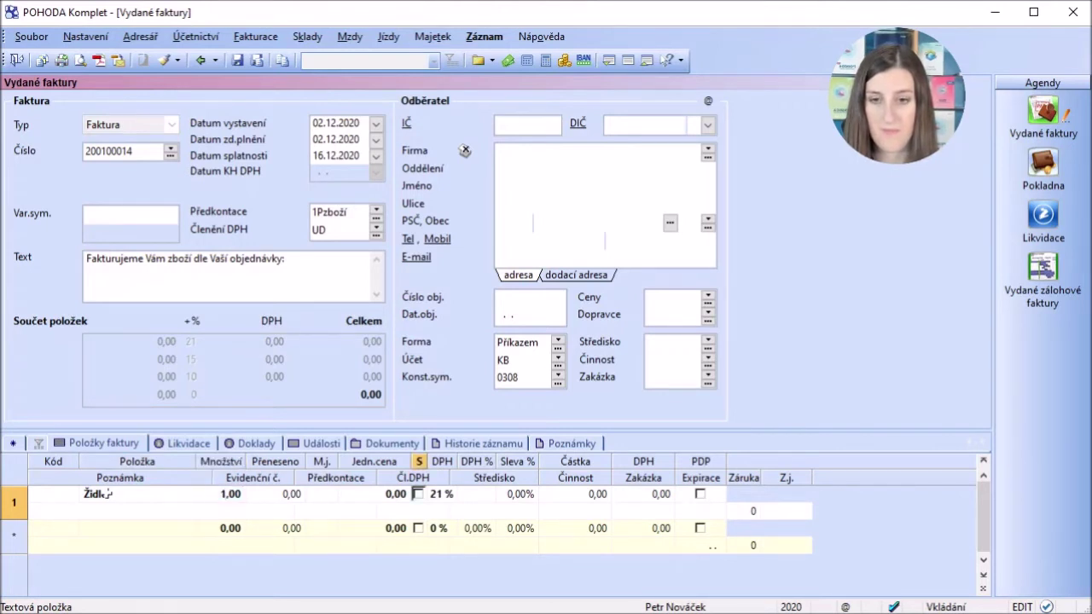
click(372, 493)
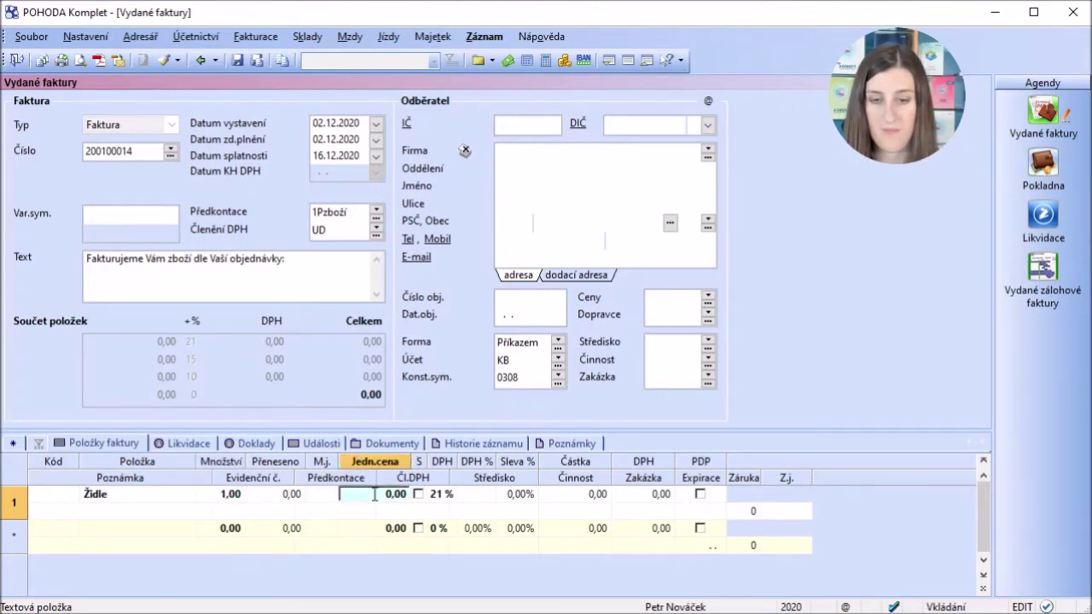
text(2500)
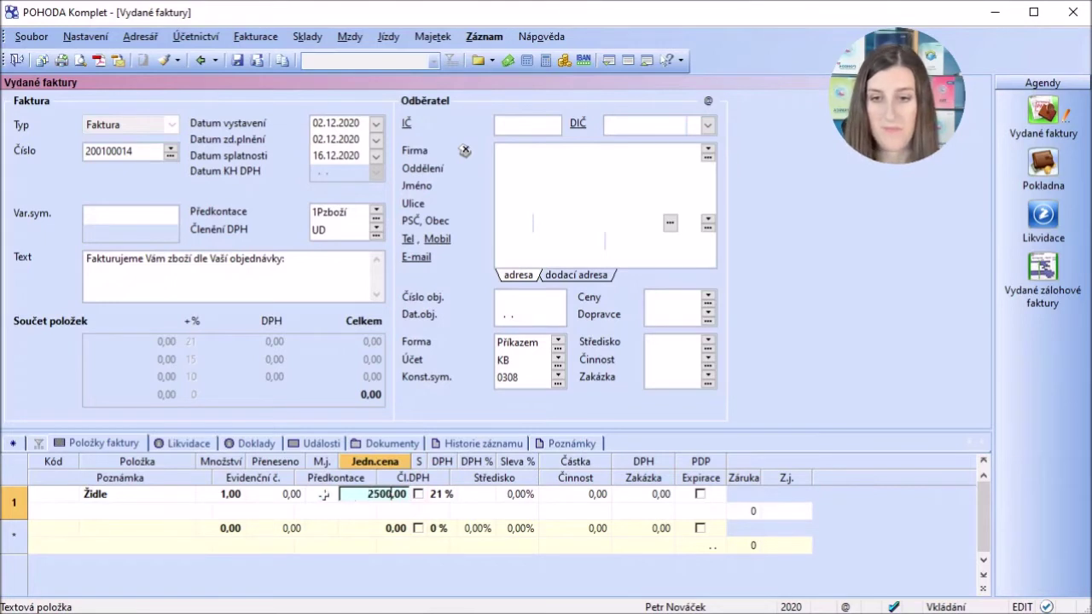
click(321, 494)
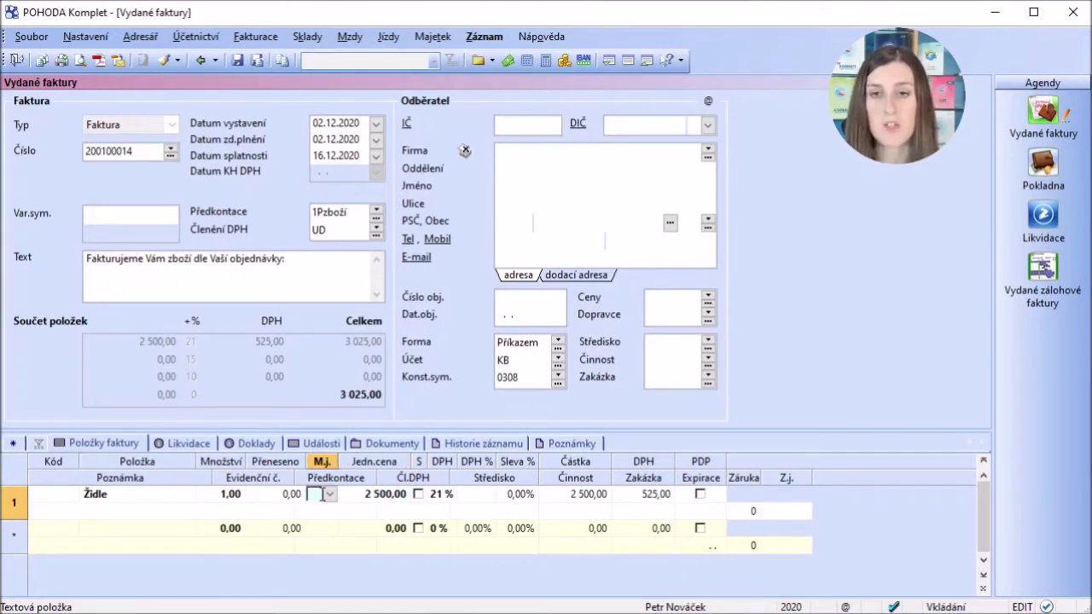
Transfer the A-STORES s.r.o. advance invoice into the issued invoice, deducting the 3 025,00 Kč advance.
click(483, 36)
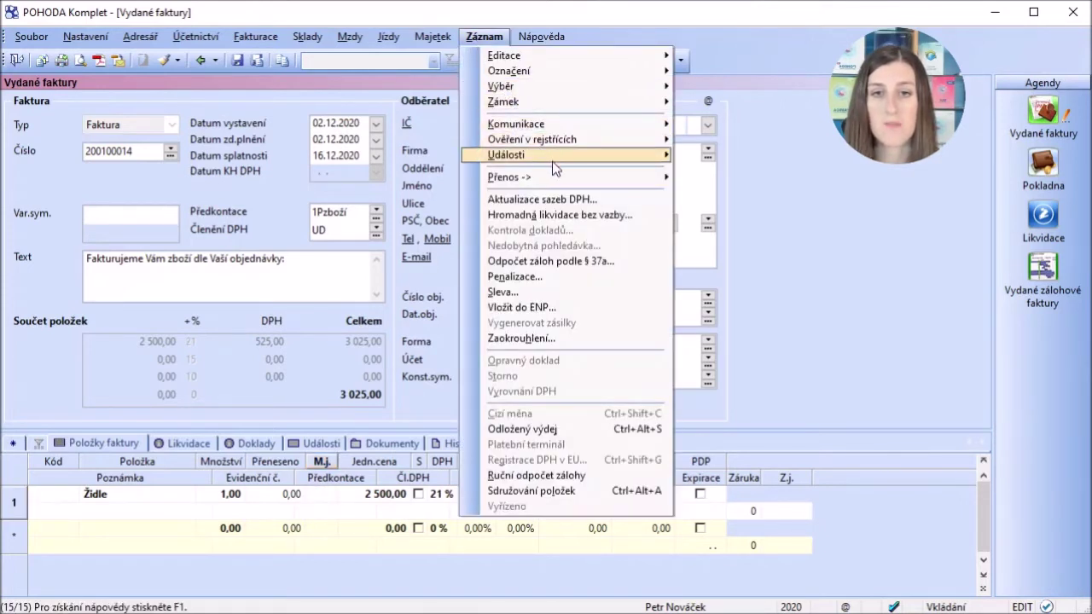
mouse_move(574, 173)
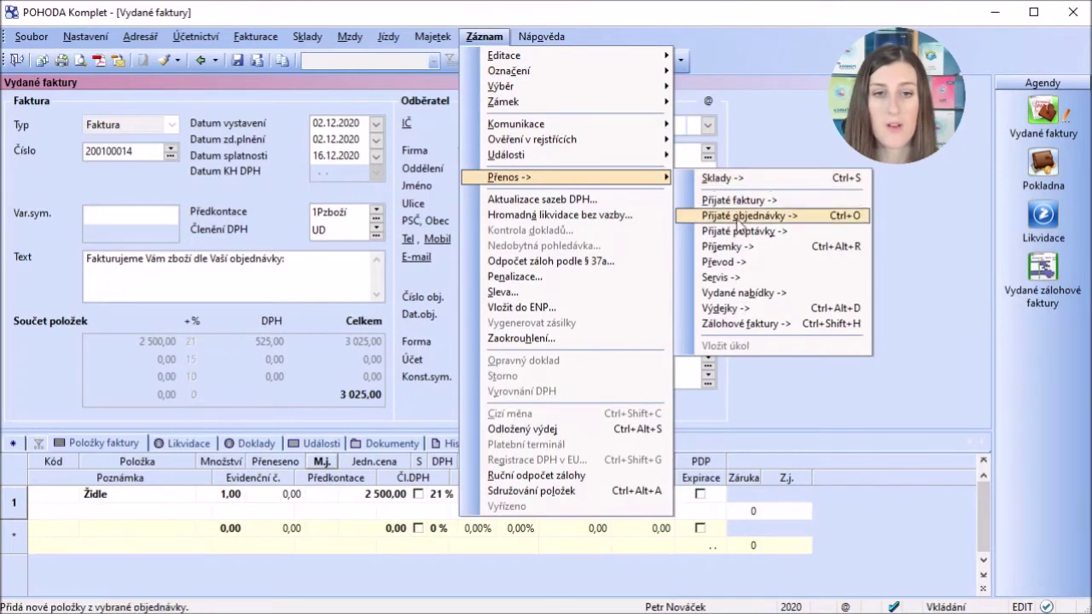
click(742, 323)
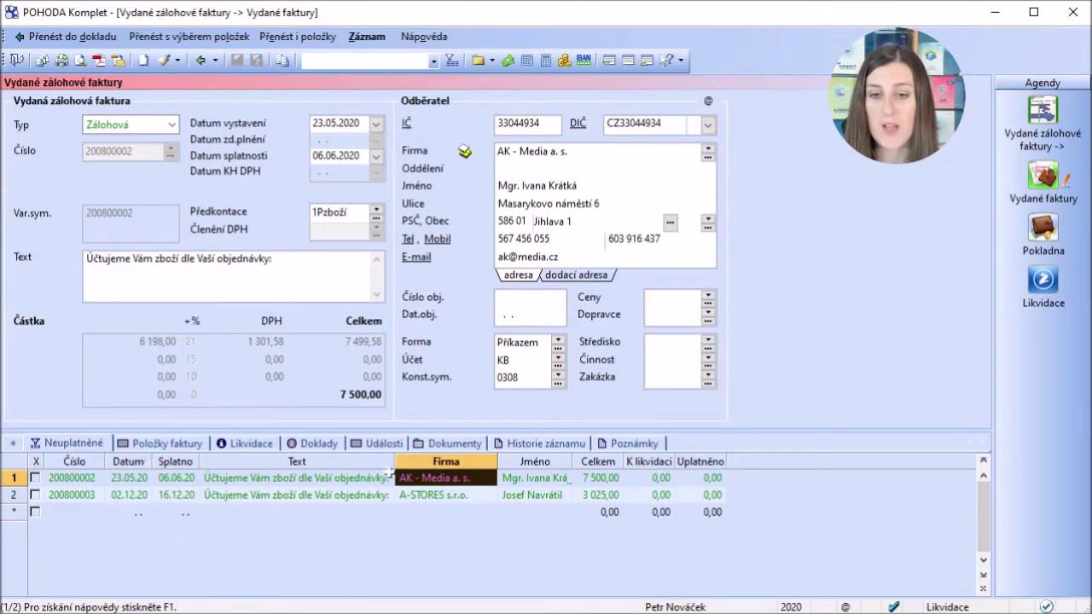
click(334, 492)
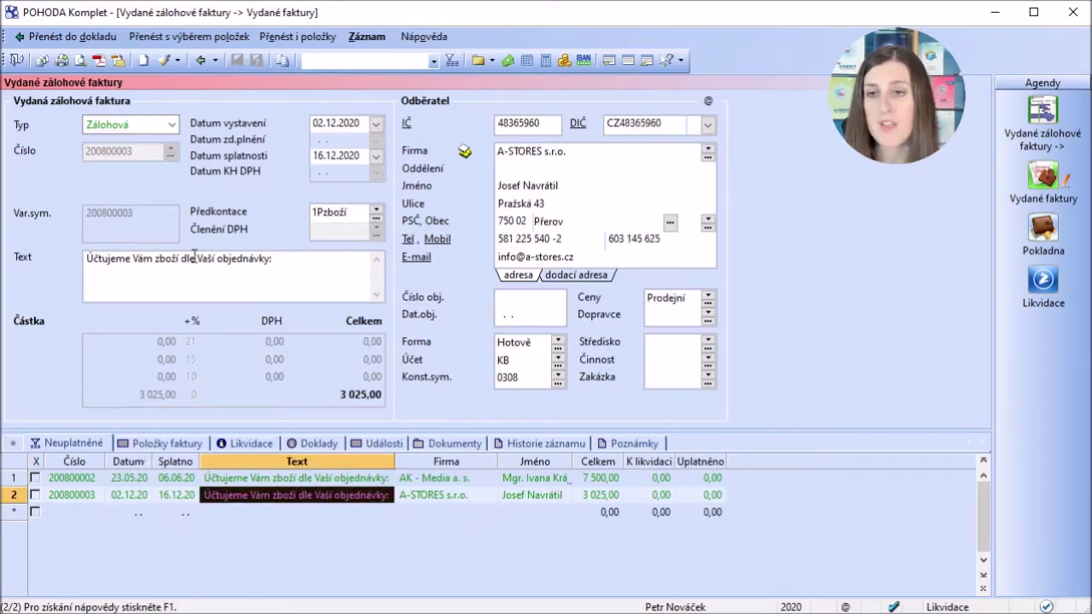
click(72, 37)
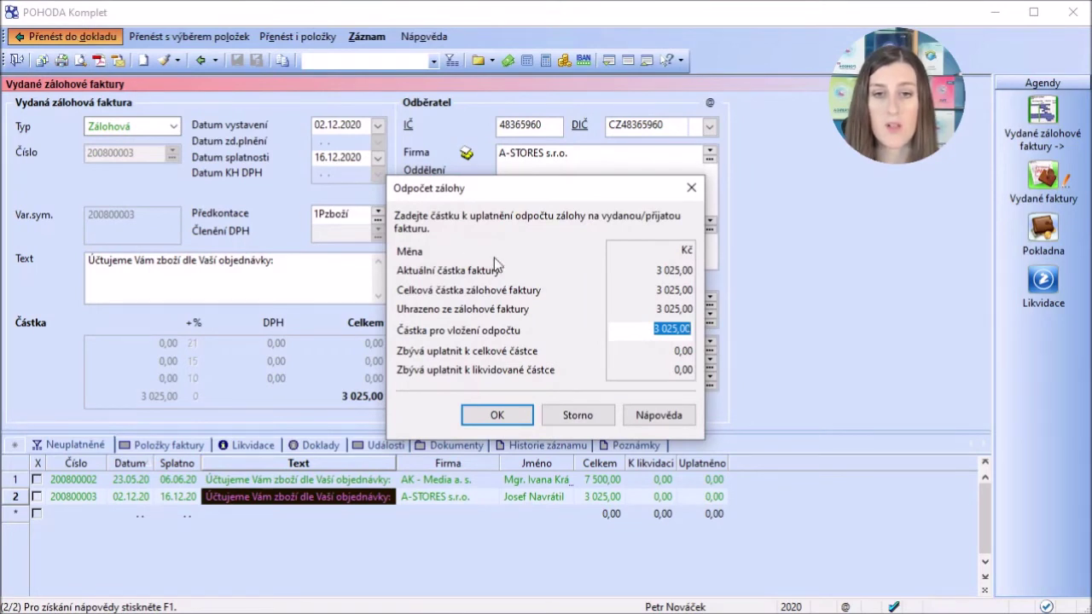
click(495, 414)
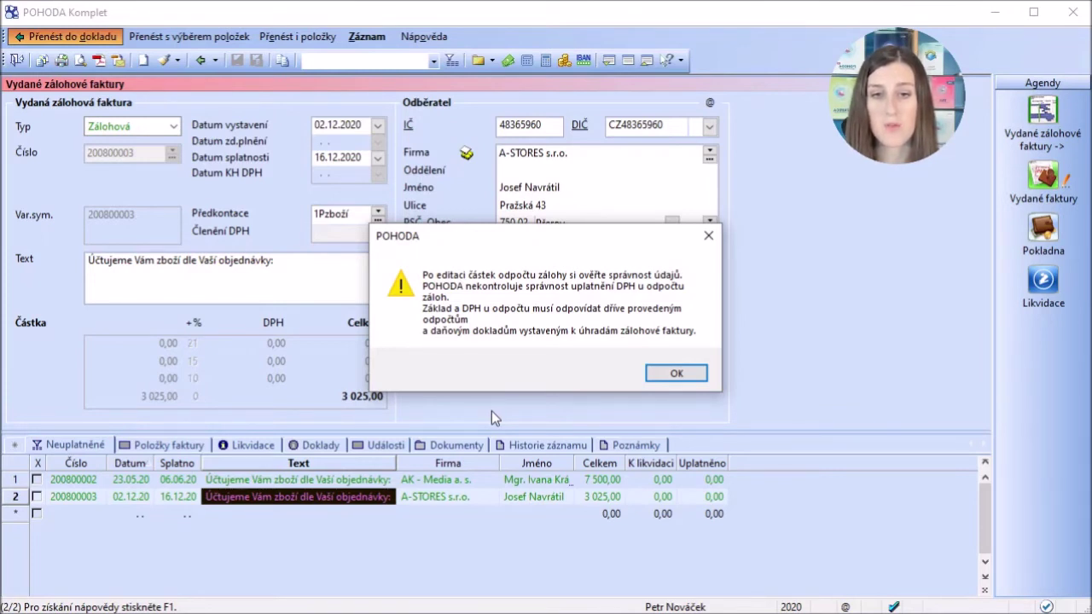
click(673, 375)
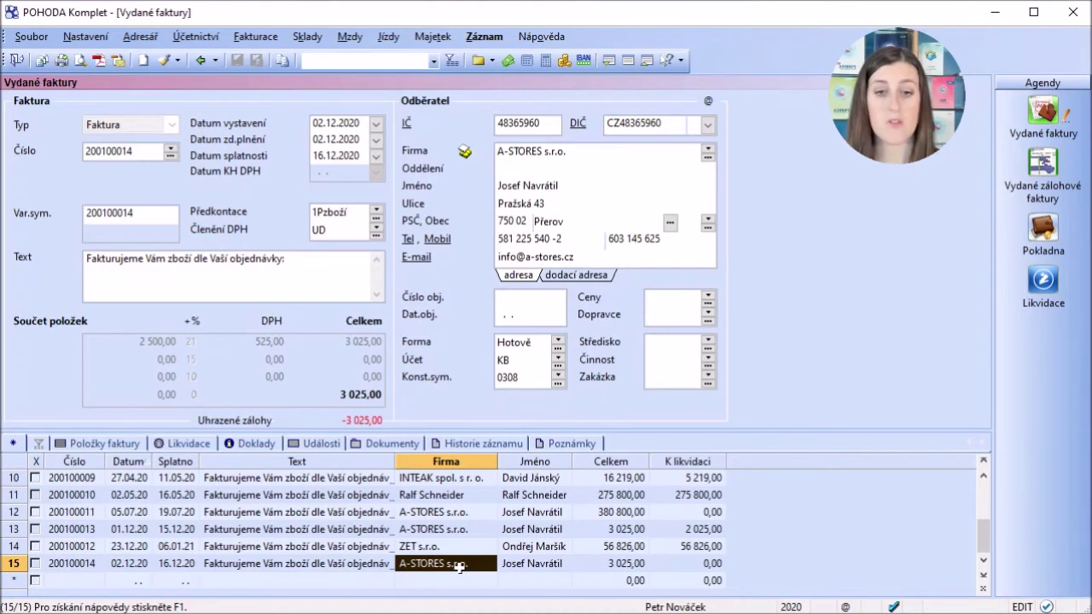
Run Vyrovnání DPH to Pokladna for the new A-STORES s.r.o. invoice and save the zero-total cash receipt.
click(679, 562)
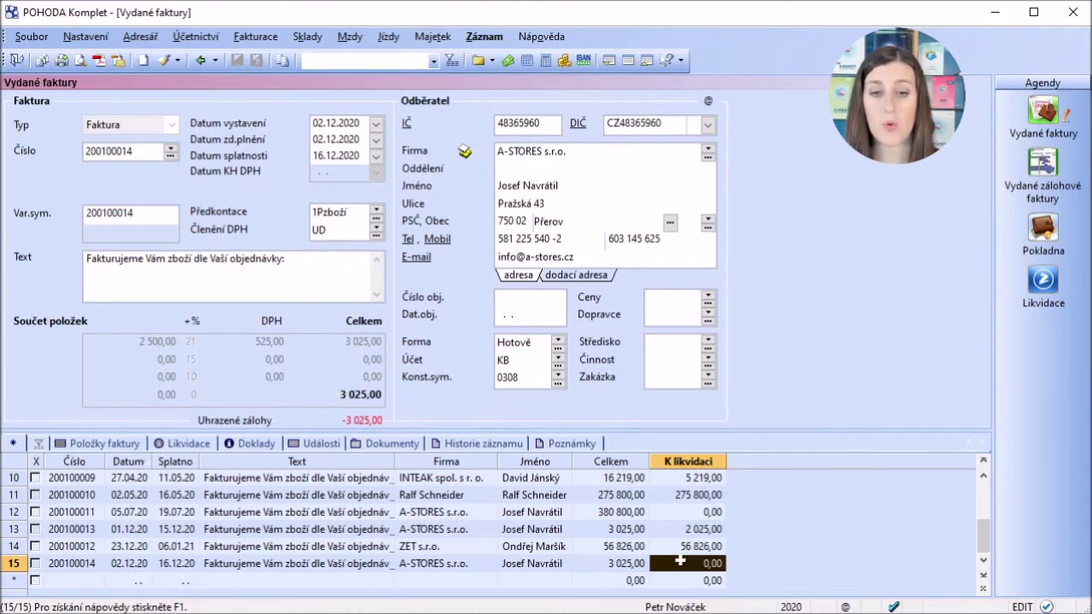
click(636, 563)
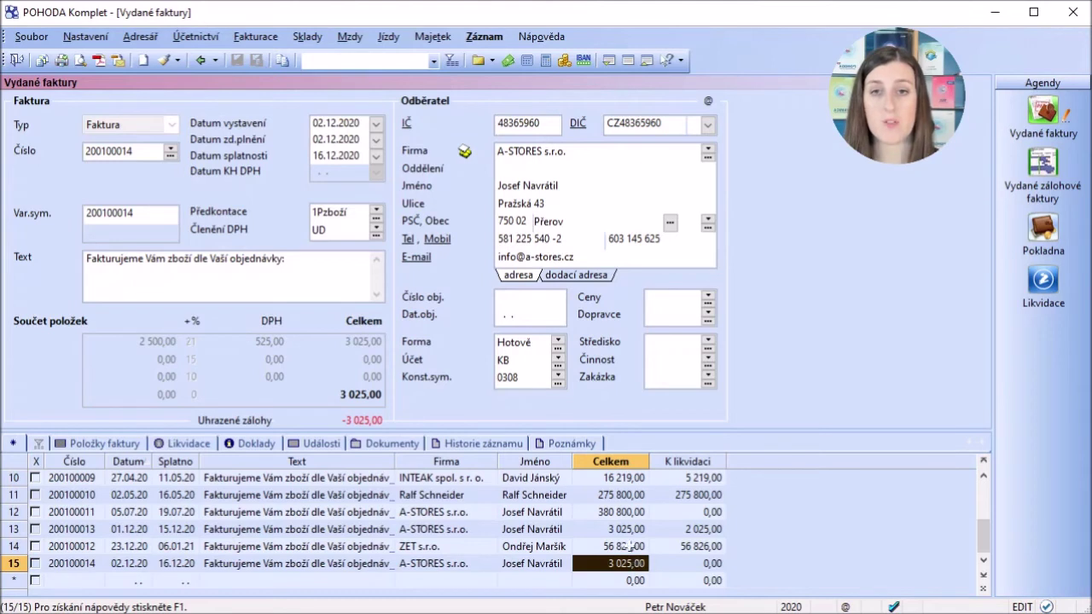
click(490, 38)
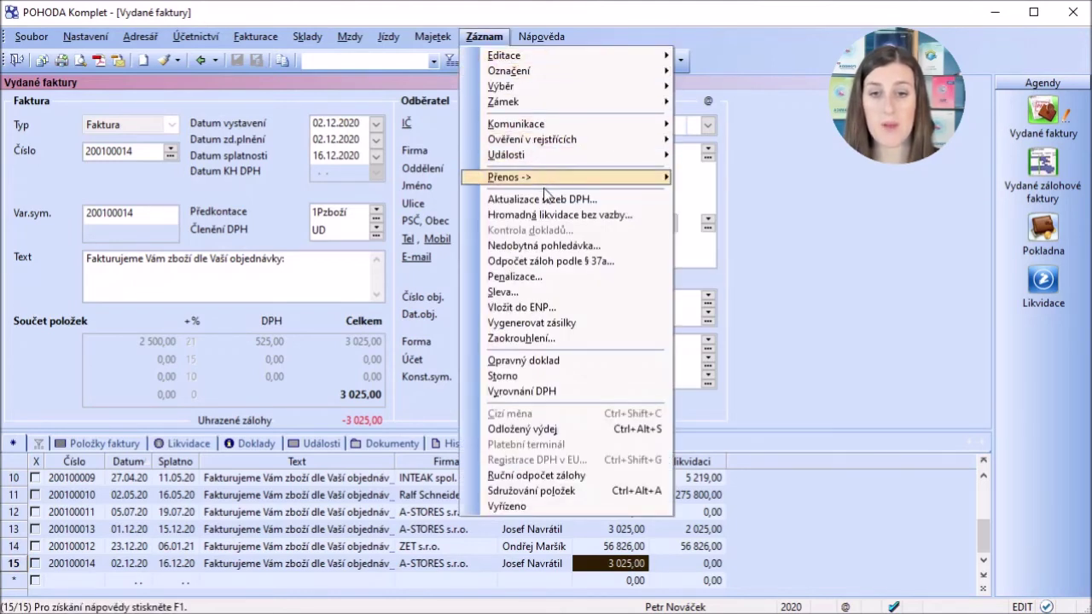
click(545, 391)
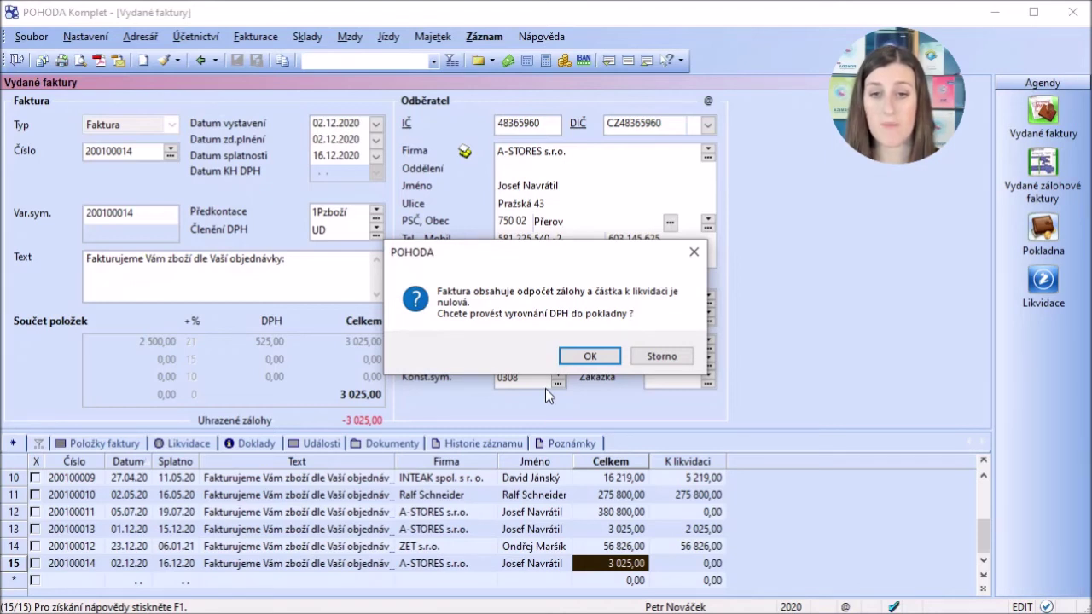
click(576, 358)
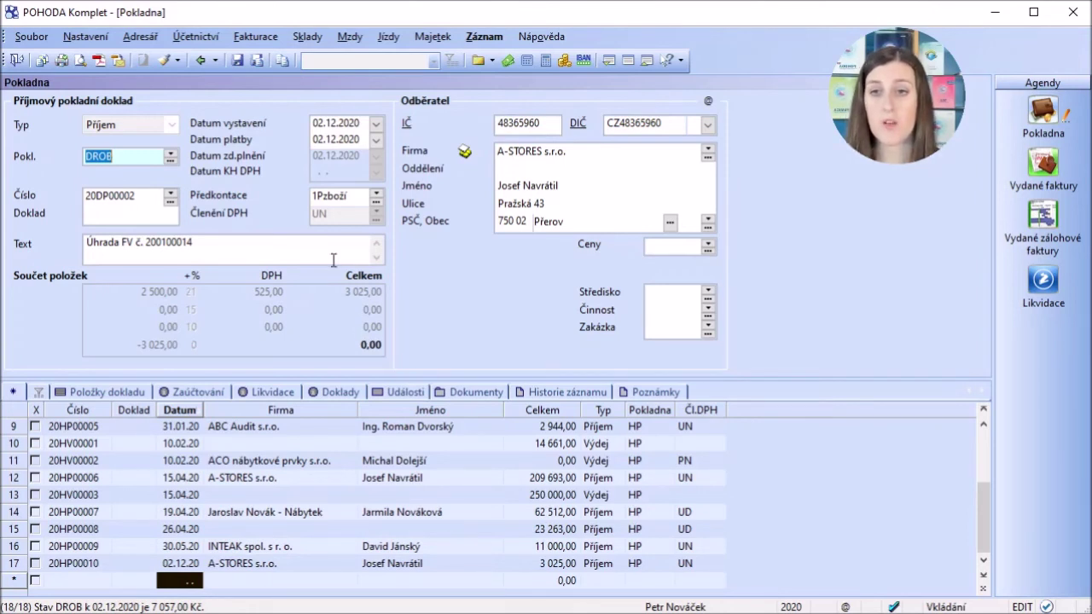
click(238, 61)
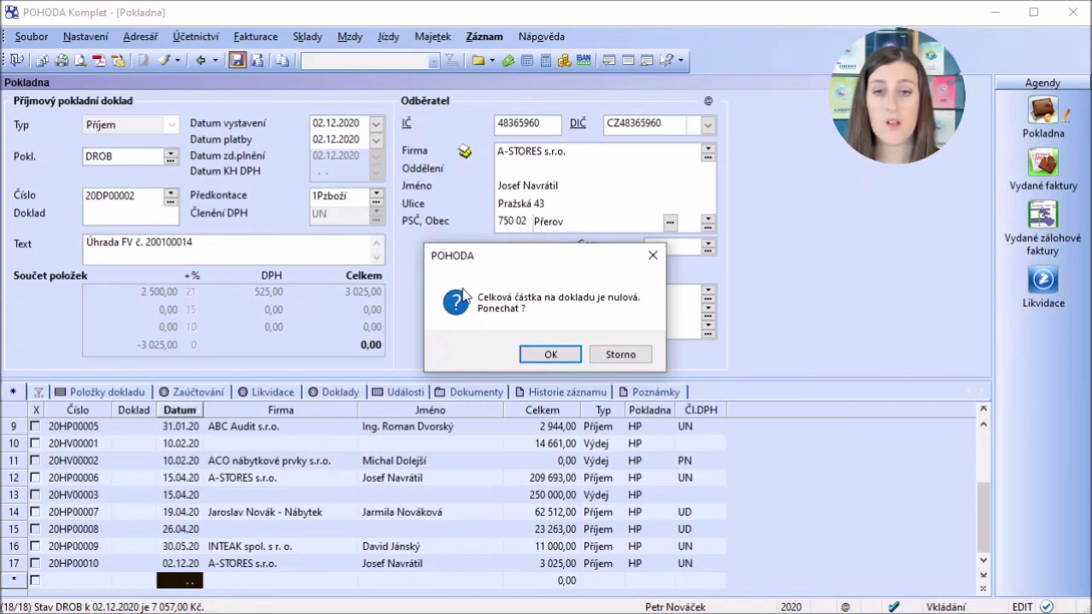
click(539, 353)
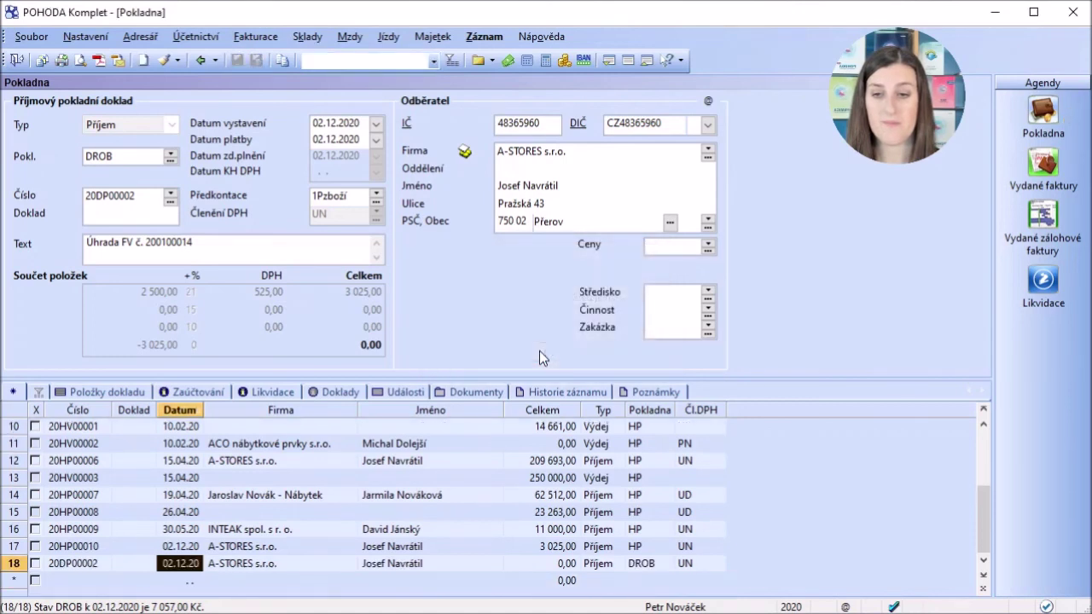